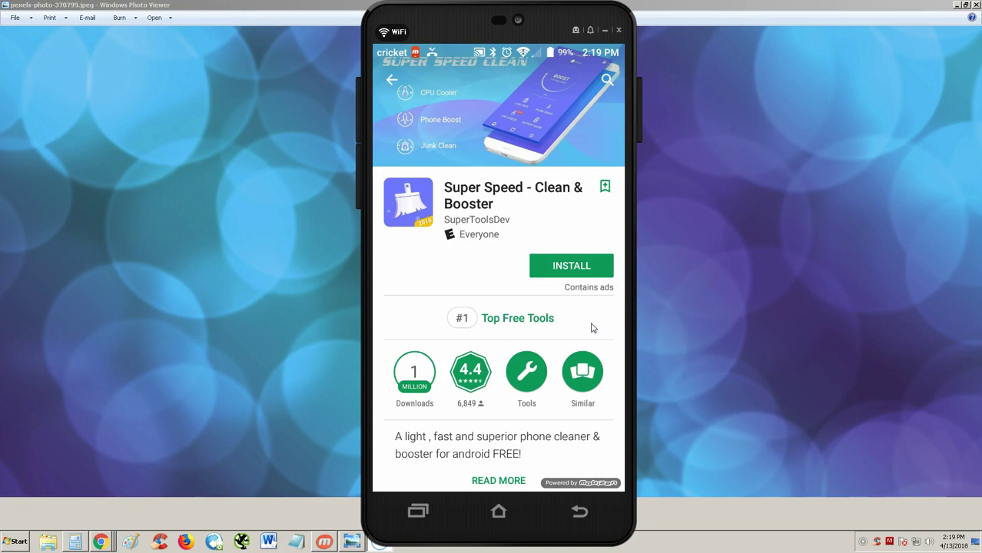
Step: Scroll down the Super Speed - Clean & Booster listing past its screenshots and ratings
scroll(591, 328, down, 3)
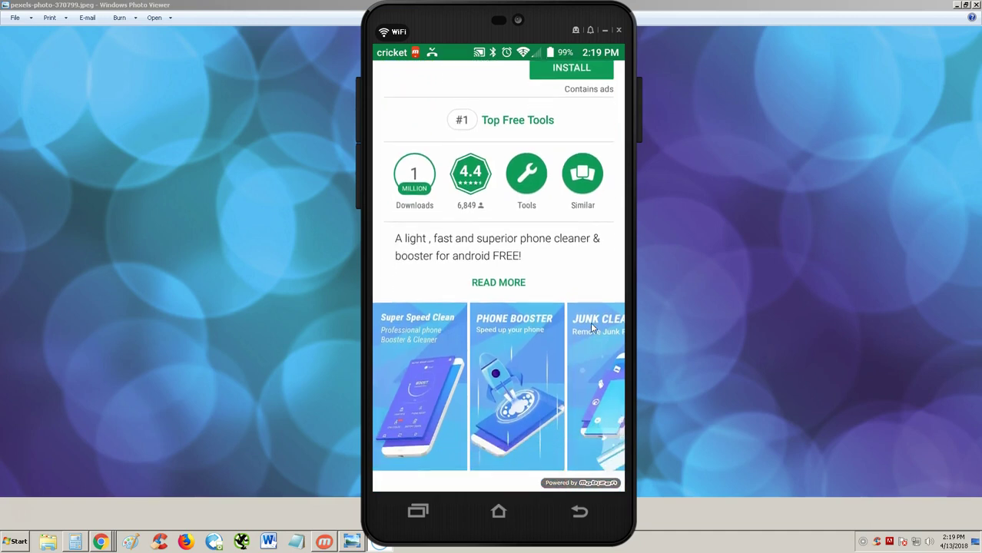
scroll(592, 327, down, 1)
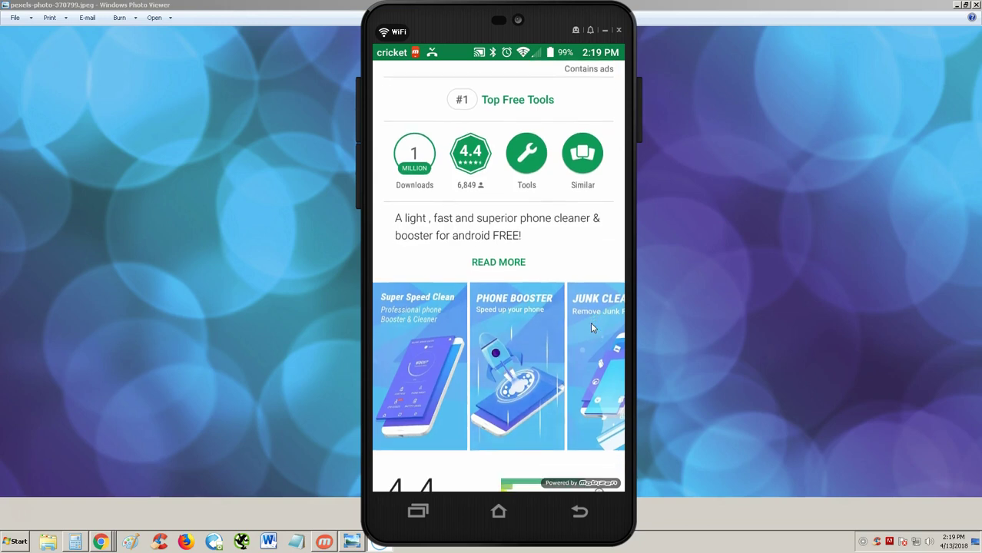
scroll(592, 328, down, 1)
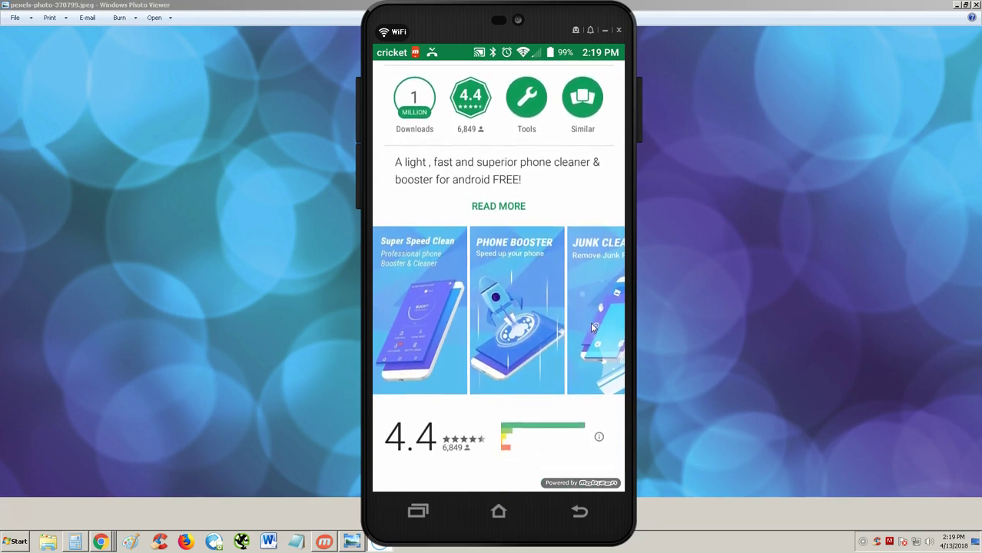
scroll(592, 328, down, 2)
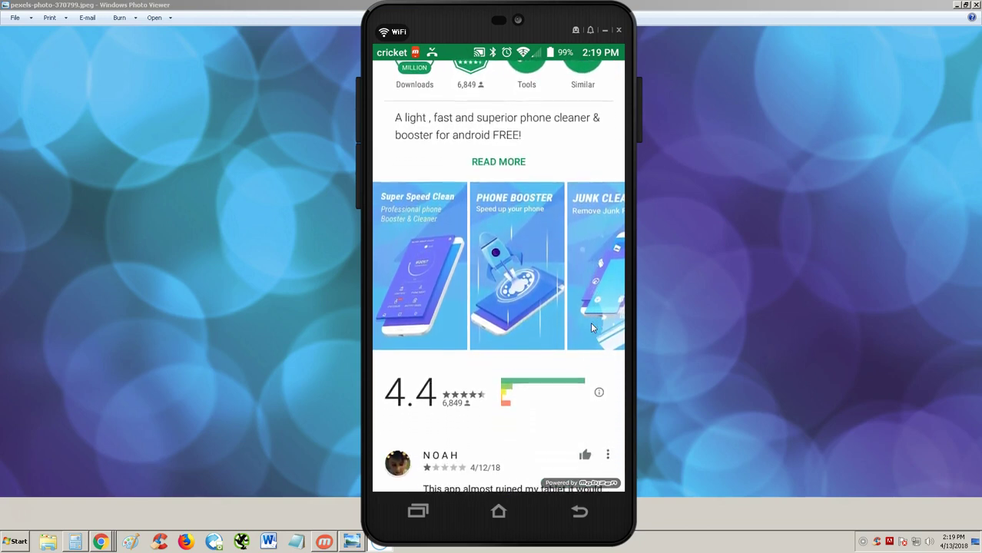
scroll(592, 327, down, 2)
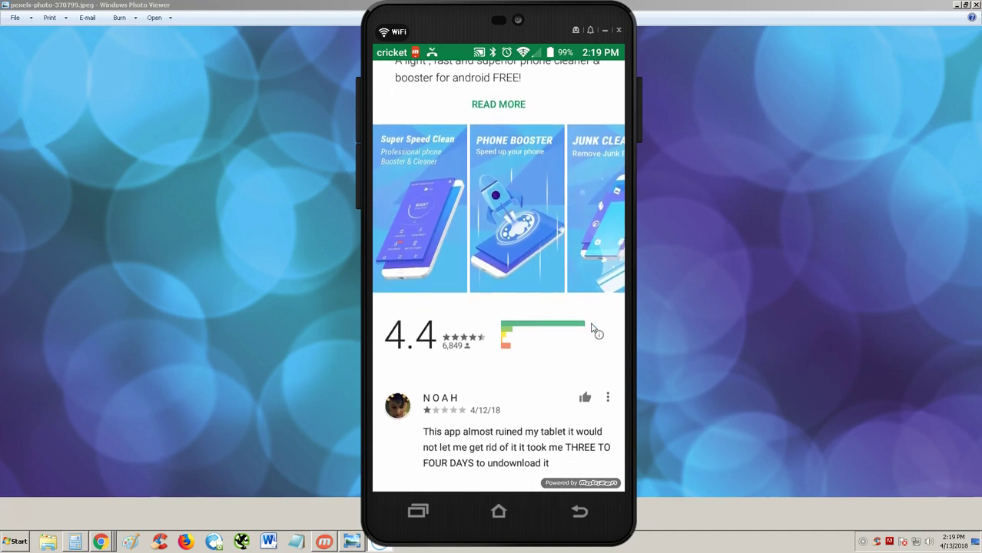
scroll(591, 328, down, 5)
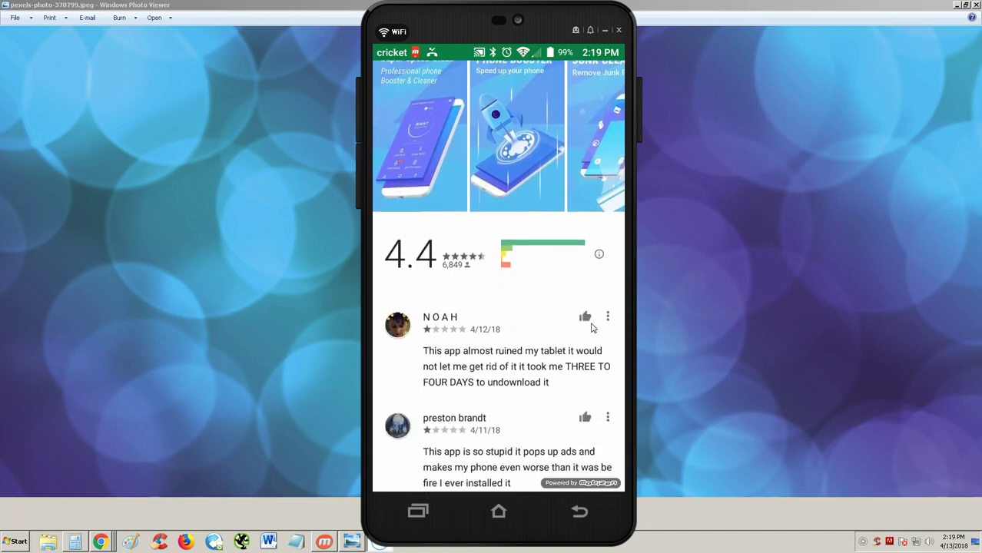
scroll(592, 328, down, 3)
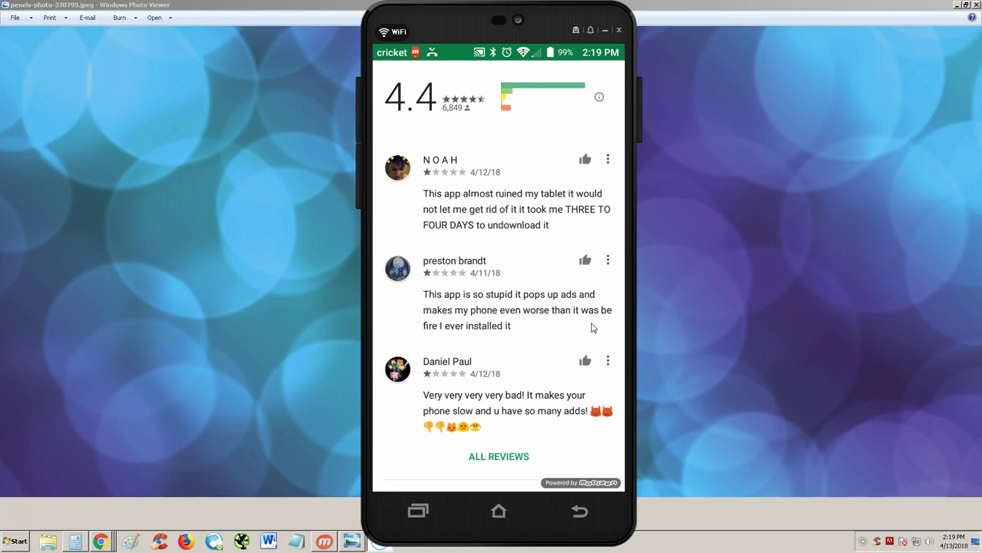
scroll(592, 328, down, 4)
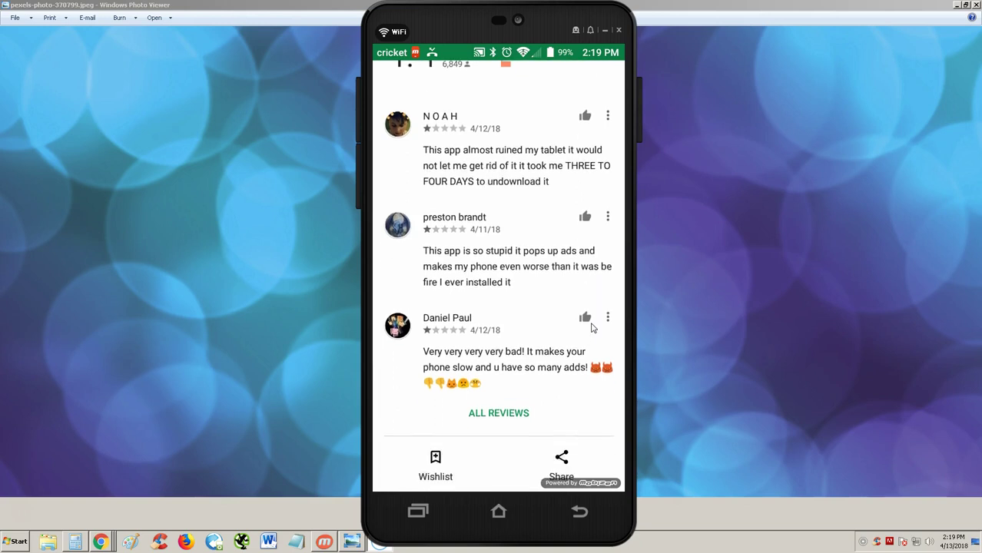
Step: Open the full reviews list, browse it down and back up, then return to the app page
click(592, 328)
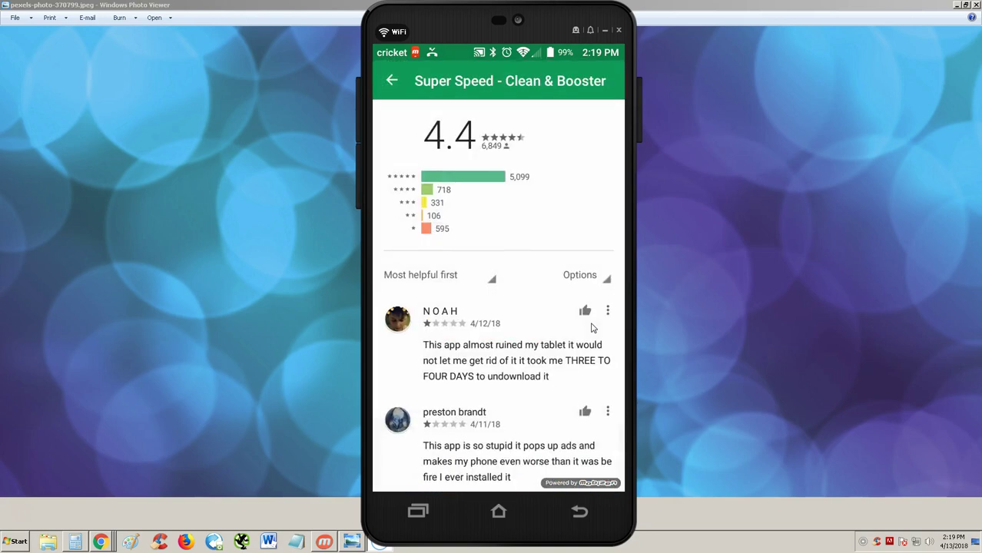
scroll(591, 328, down, 12)
scroll(592, 328, down, 12)
scroll(591, 328, down, 6)
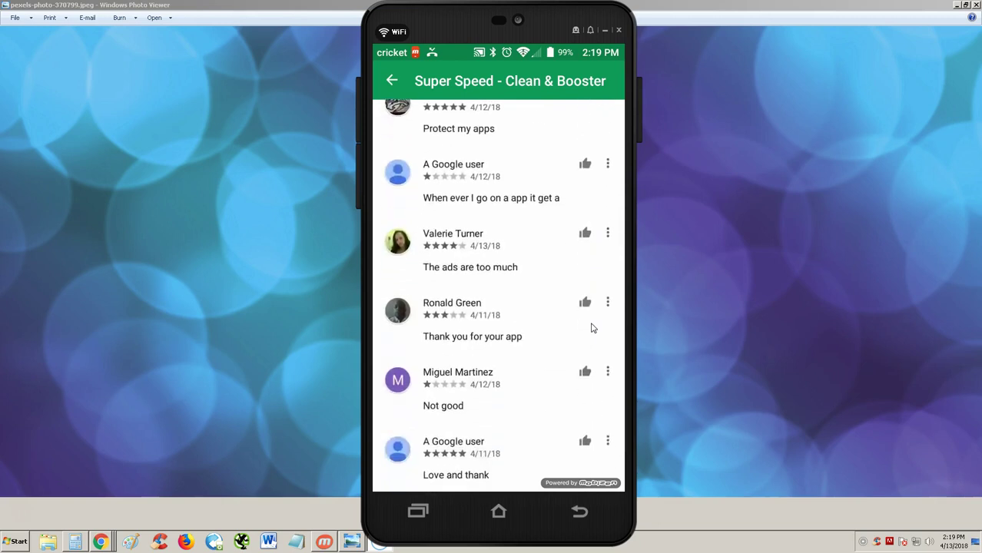
scroll(591, 328, down, 4)
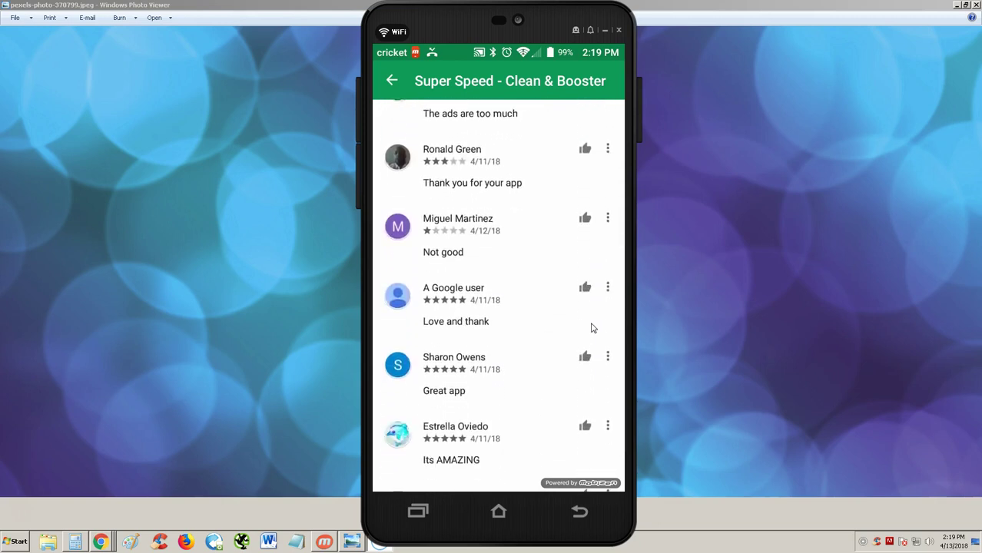
scroll(591, 328, up, 15)
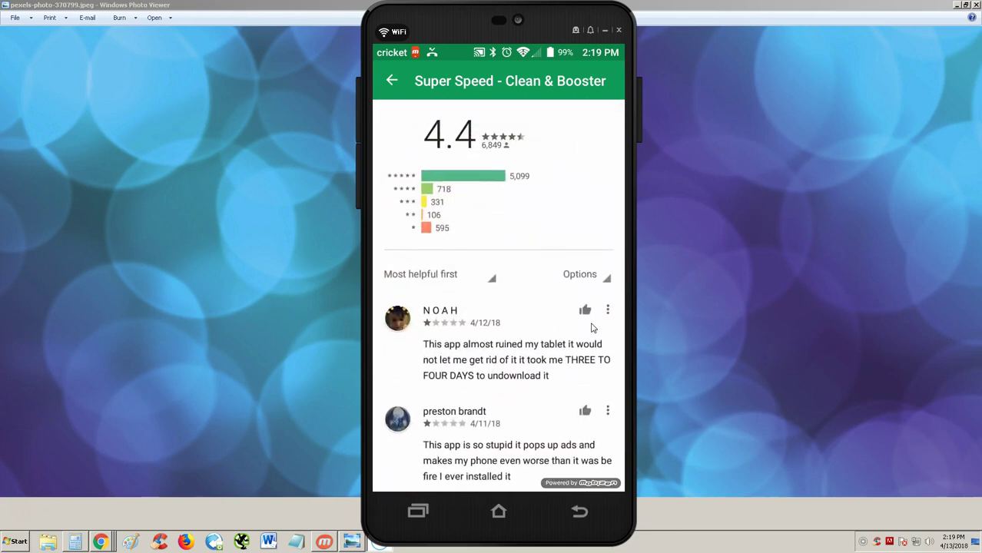
scroll(591, 328, up, 2)
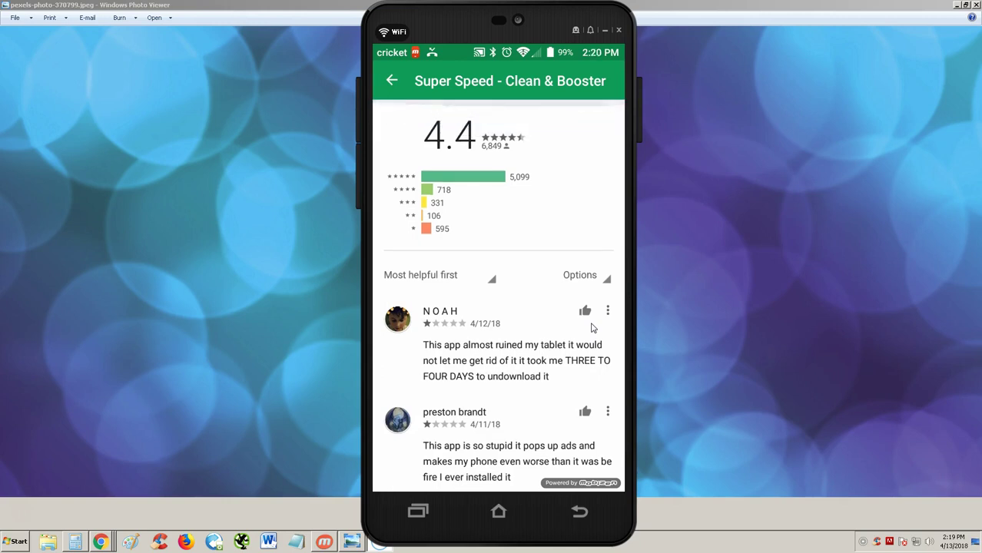
right_click(591, 327)
Step: Scroll back up to the top of the Super Speed Play Store page
scroll(591, 328, up, 10)
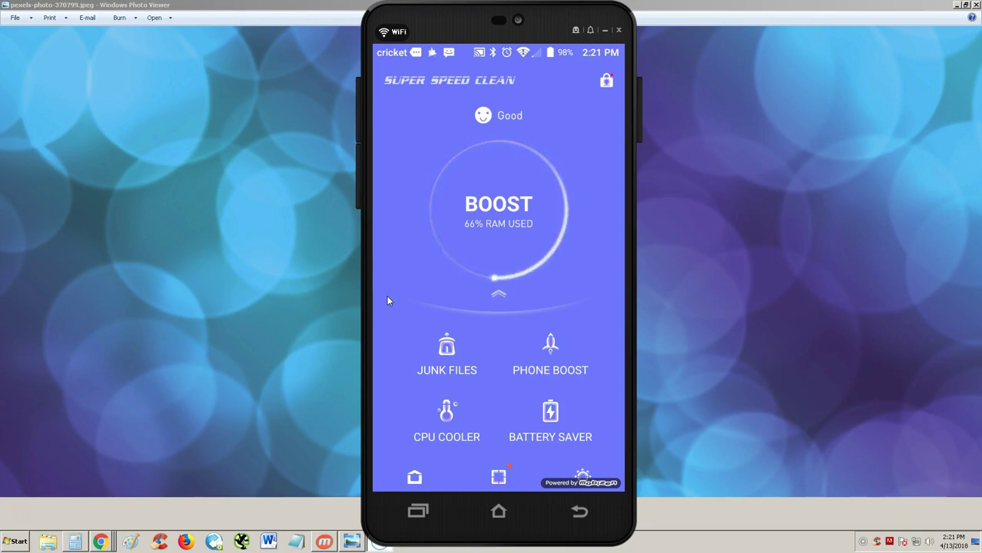
scroll(388, 301, down, 3)
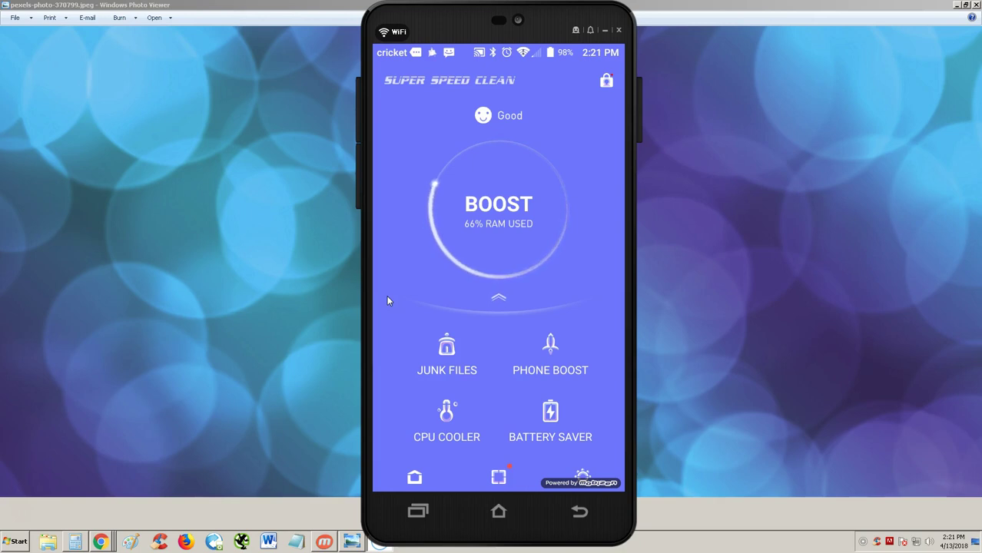
scroll(388, 301, down, 2)
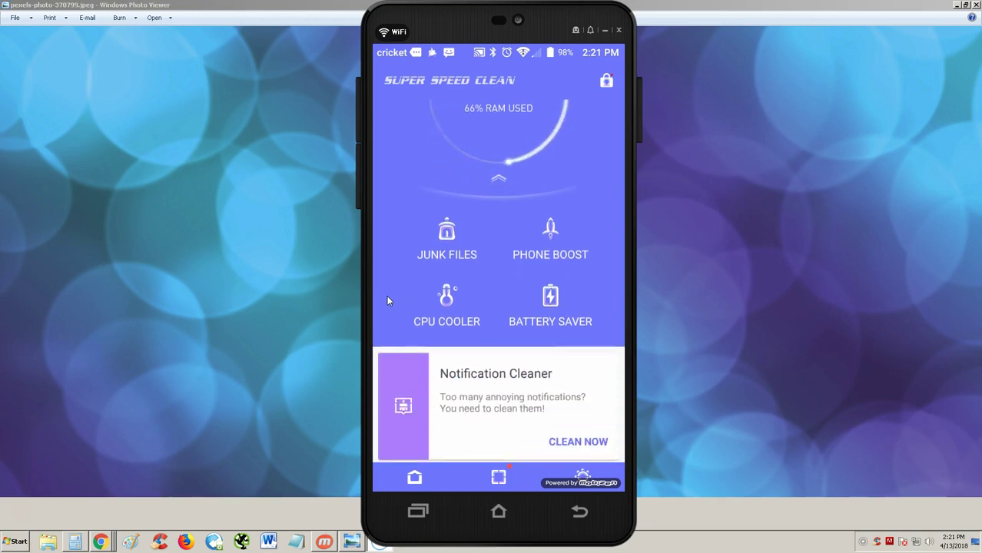
scroll(388, 297, down, 3)
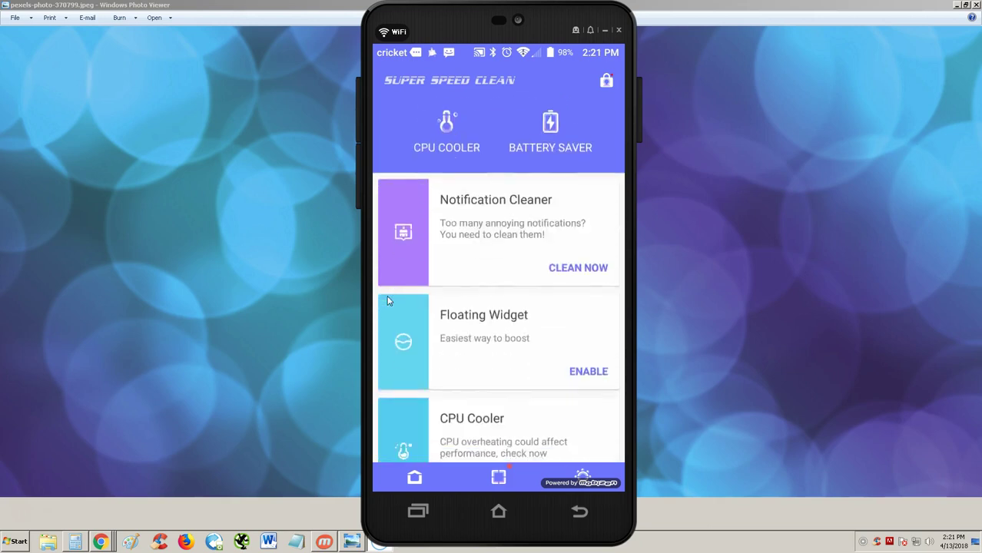
scroll(387, 297, up, 2)
scroll(387, 300, up, 1)
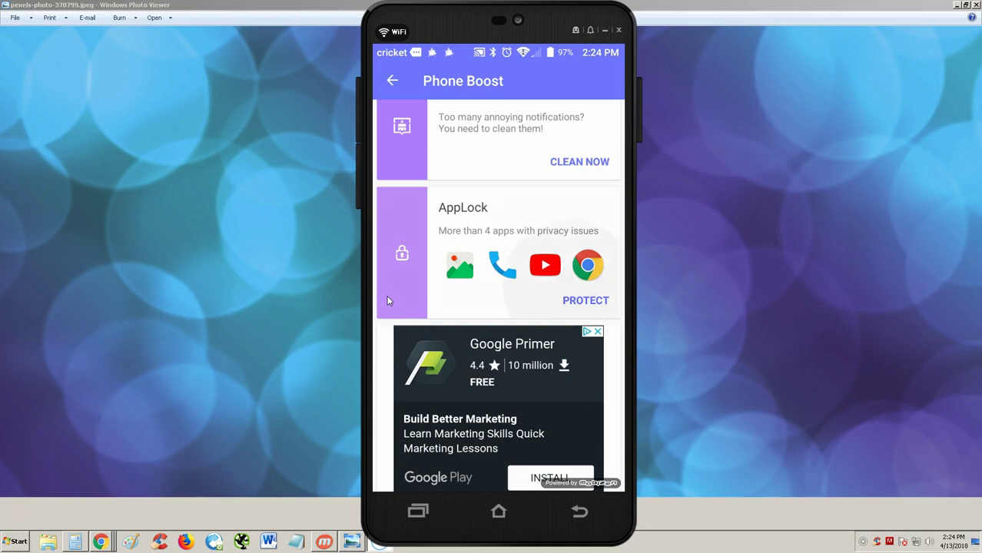
Step: Open AppLock from the Phone Boost results page
click(387, 297)
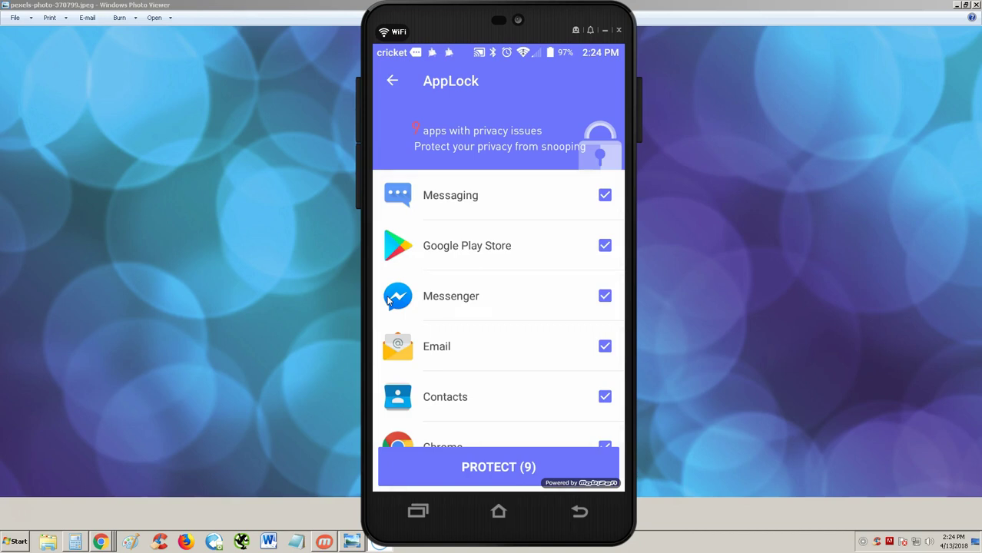
Step: Scroll through the AppLock app list, leaving only Messaging selected for protection
scroll(388, 301, down, 5)
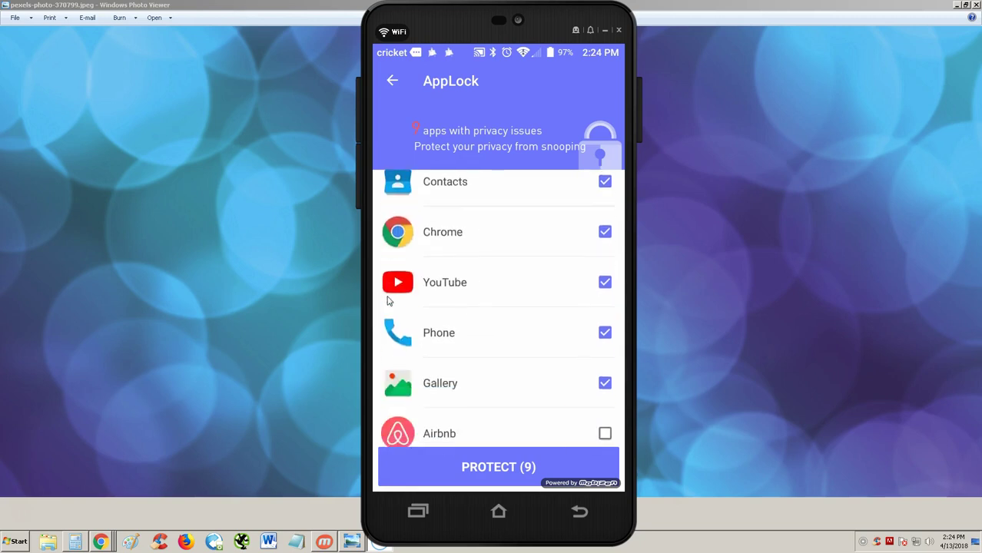
scroll(388, 300, up, 5)
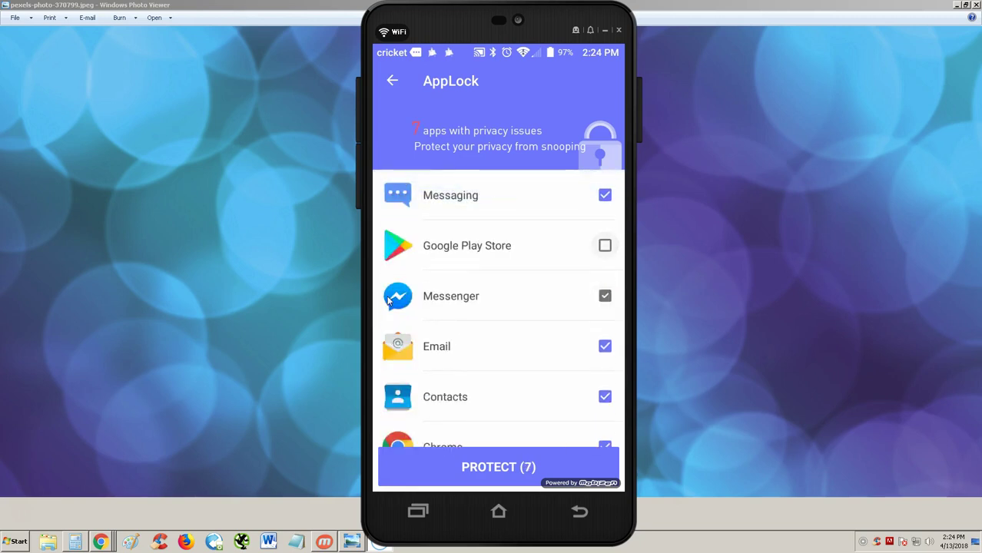
scroll(387, 301, down, 3)
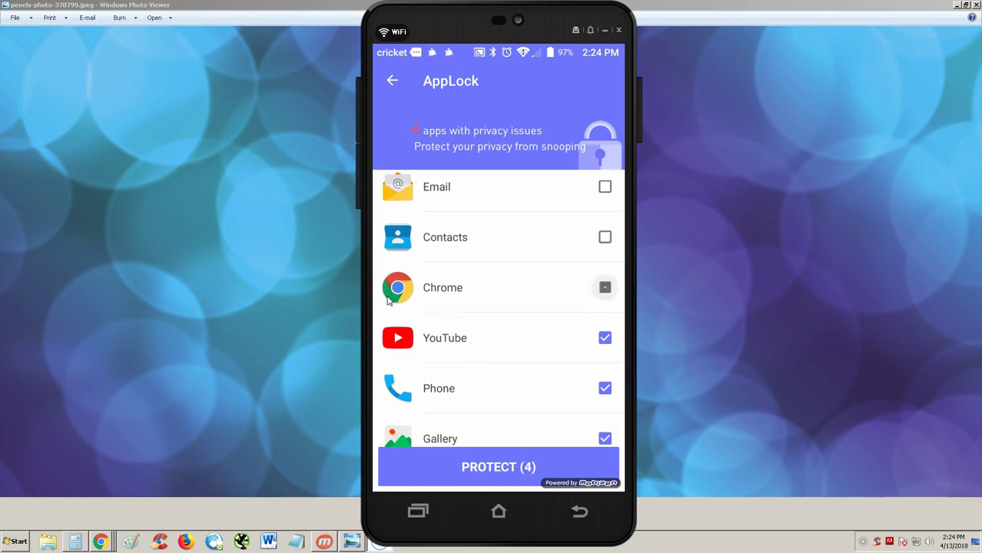
scroll(388, 301, down, 3)
scroll(388, 301, down, 5)
scroll(388, 300, up, 10)
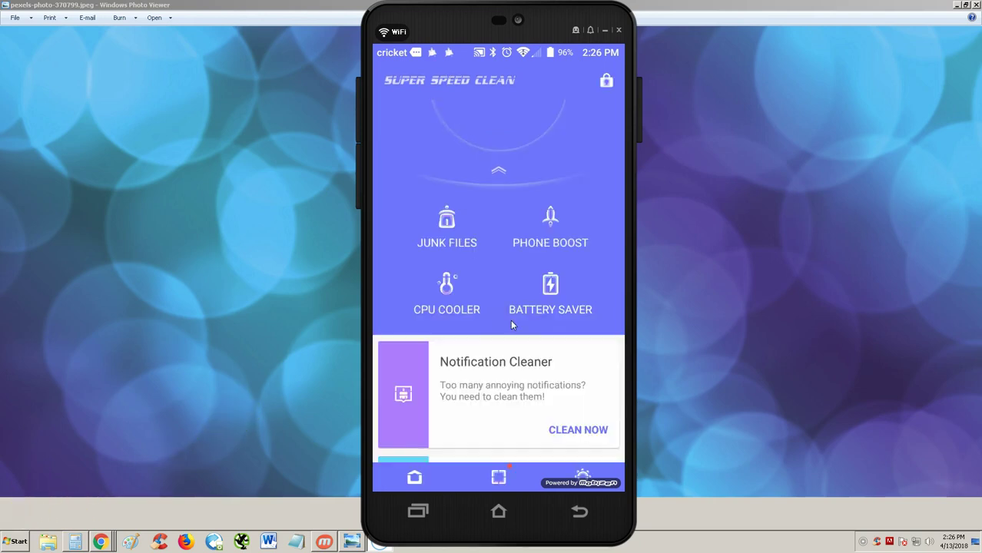
Step: Review the CPU cooler result reporting temperature OK, then go back to the home screen
scroll(512, 325, down, 2)
scroll(511, 325, up, 3)
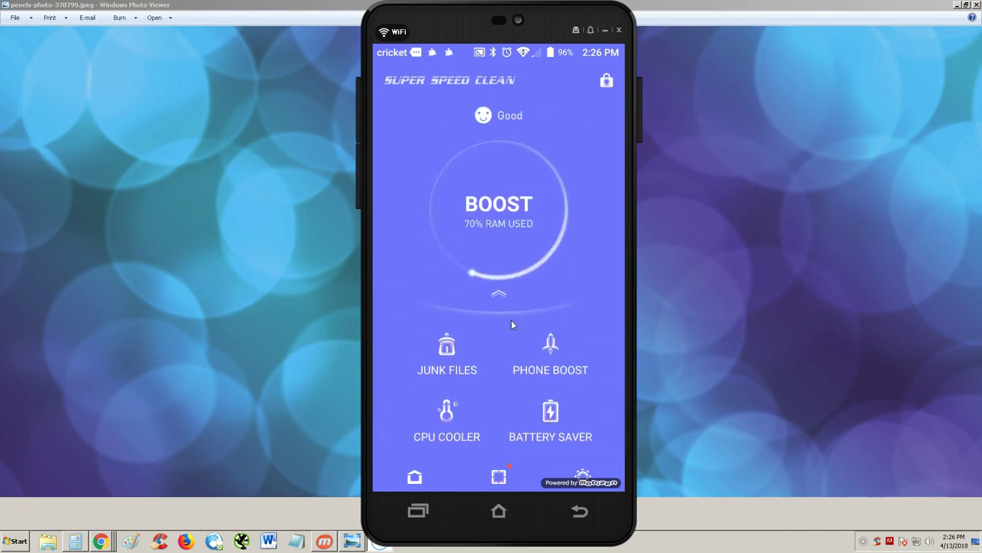
scroll(512, 325, down, 3)
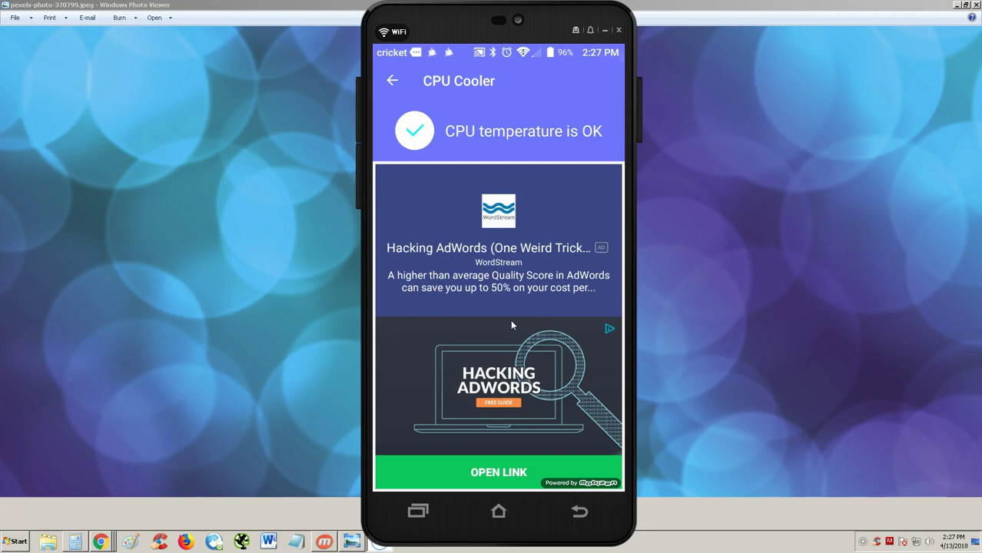
key(Escape)
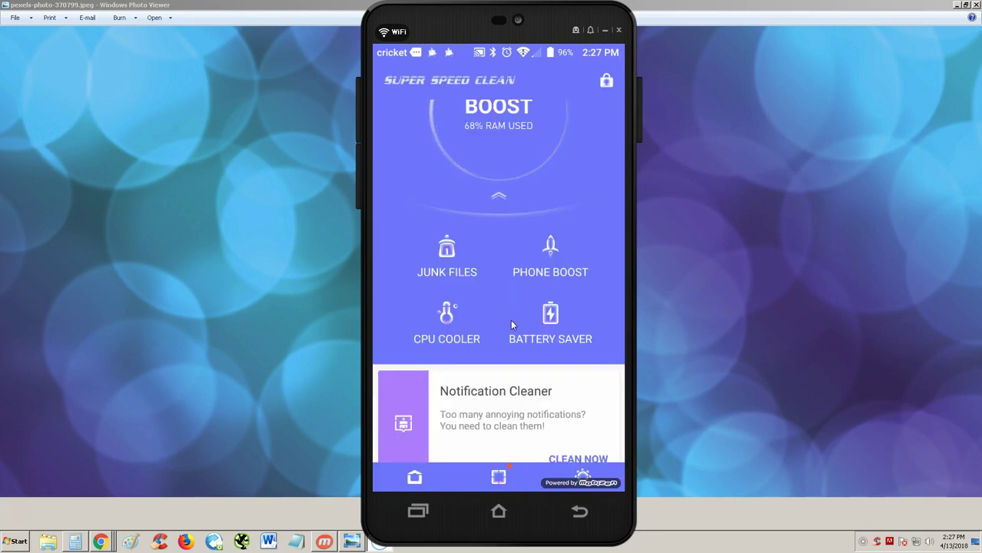
Step: Run the Battery Saver analysis, which hibernates 3 apps, then return home
click(511, 323)
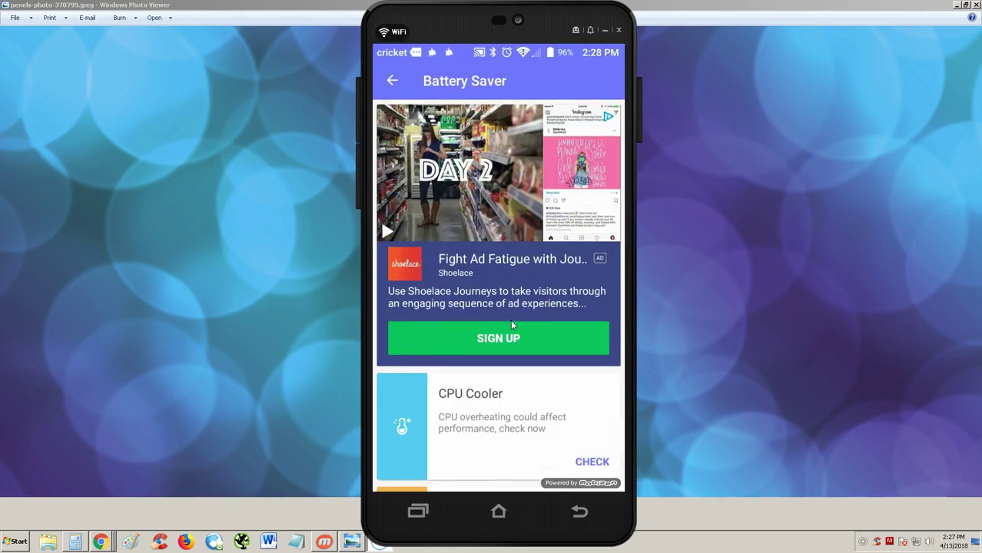
right_click(510, 321)
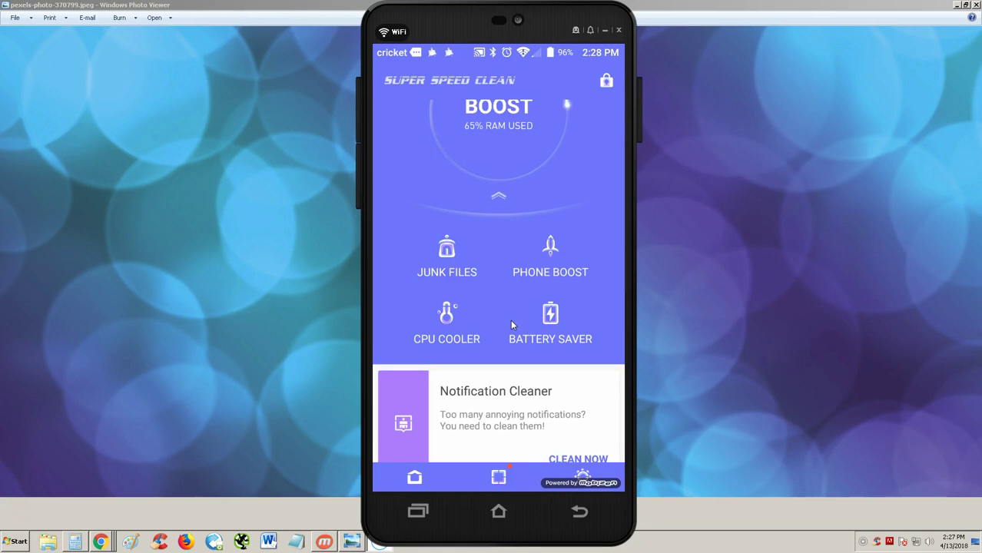
scroll(511, 321, down, 3)
scroll(512, 325, down, 5)
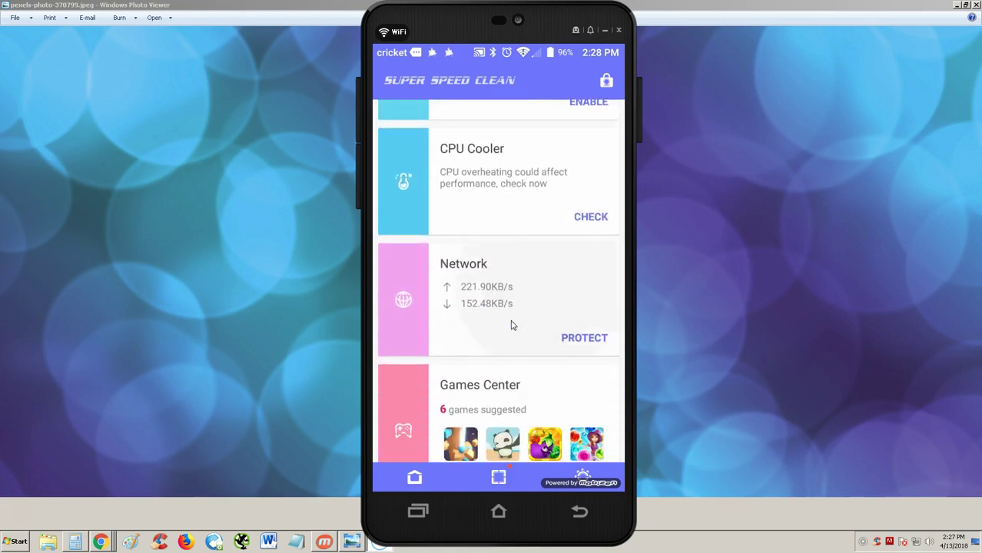
right_click(512, 324)
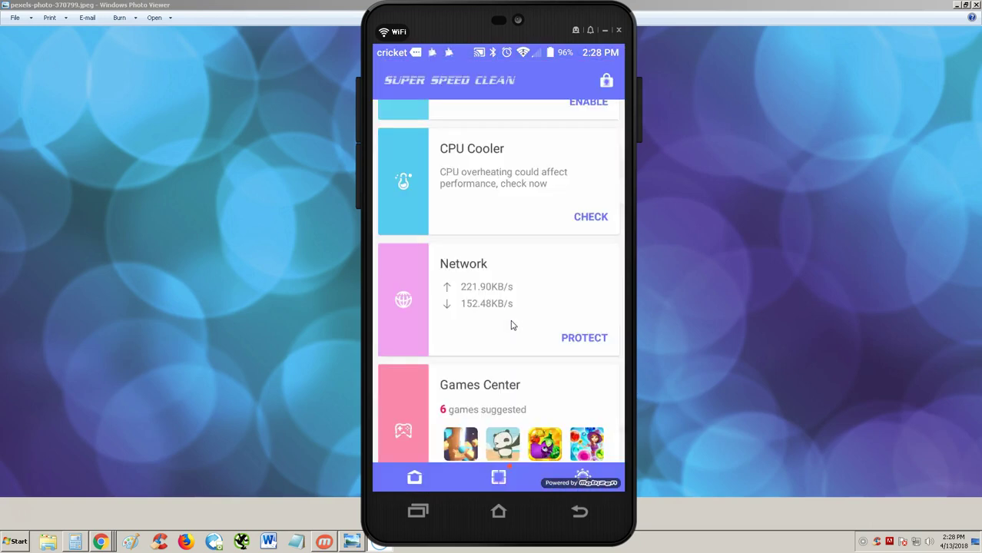
scroll(513, 325, down, 1)
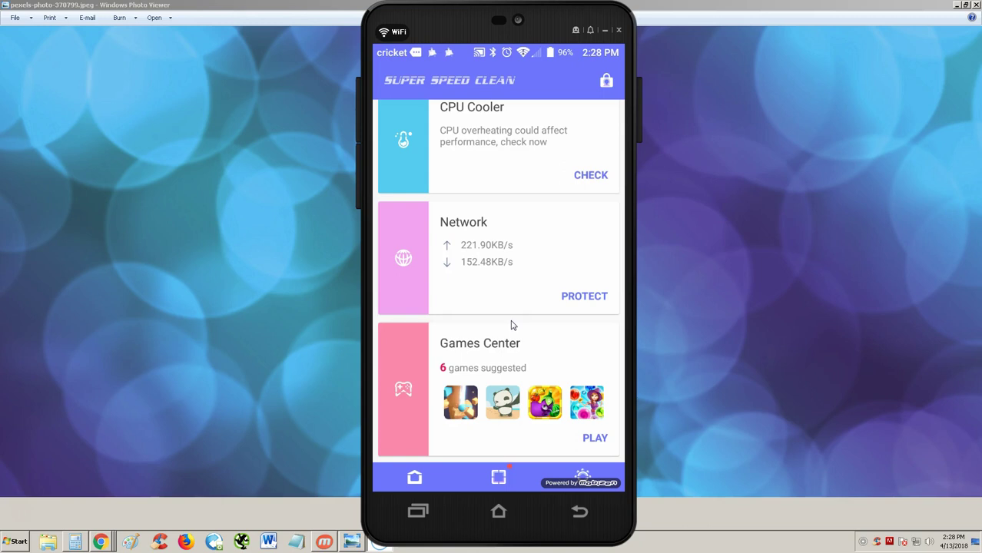
scroll(512, 325, up, 5)
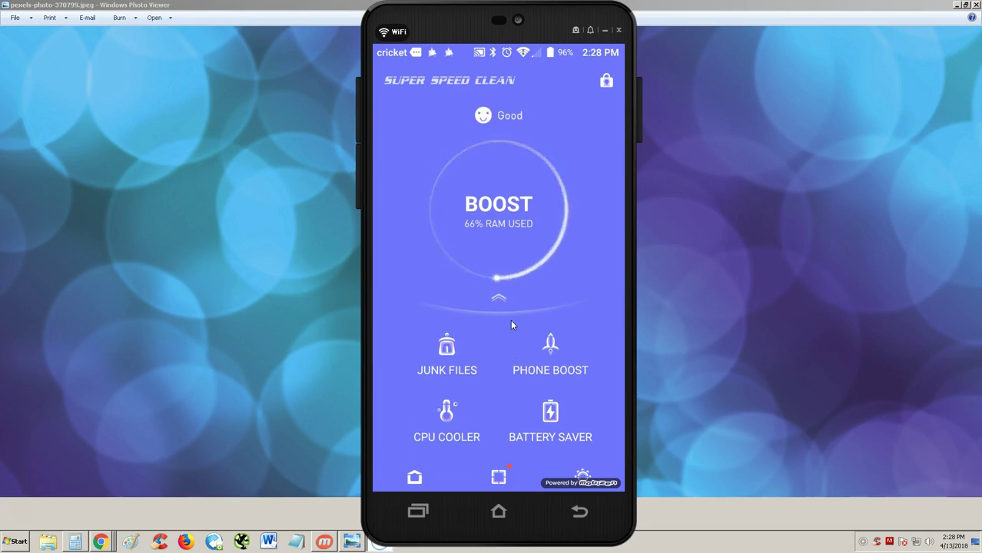
Step: Open the Advanced tools page from the centre icon of the bottom bar
scroll(511, 324, down, 5)
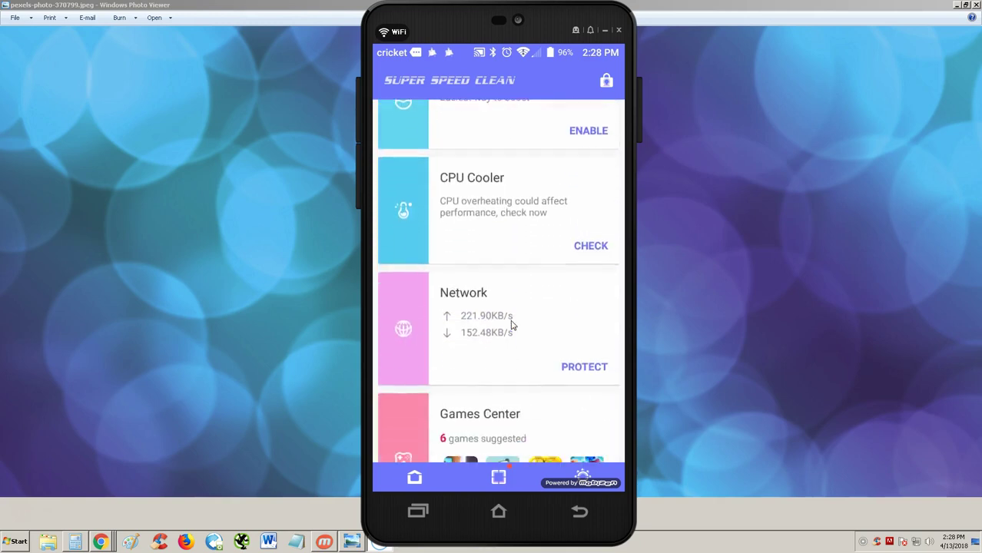
scroll(511, 324, up, 5)
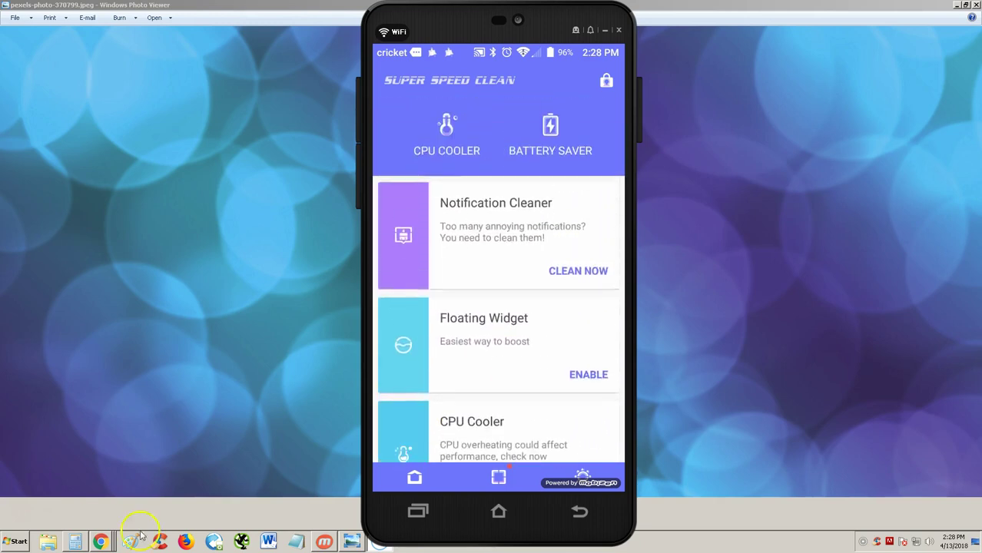
scroll(520, 343, up, 3)
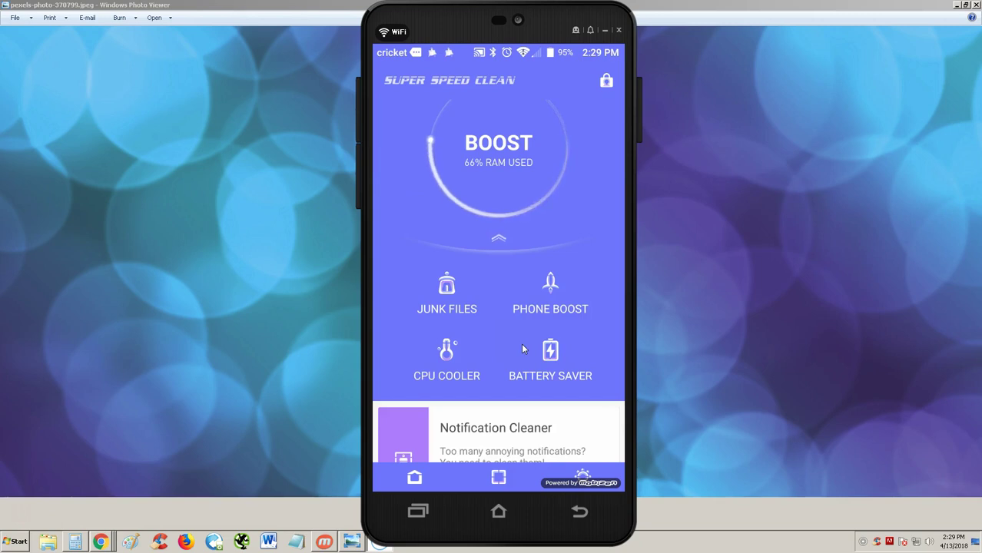
click(514, 492)
click(500, 480)
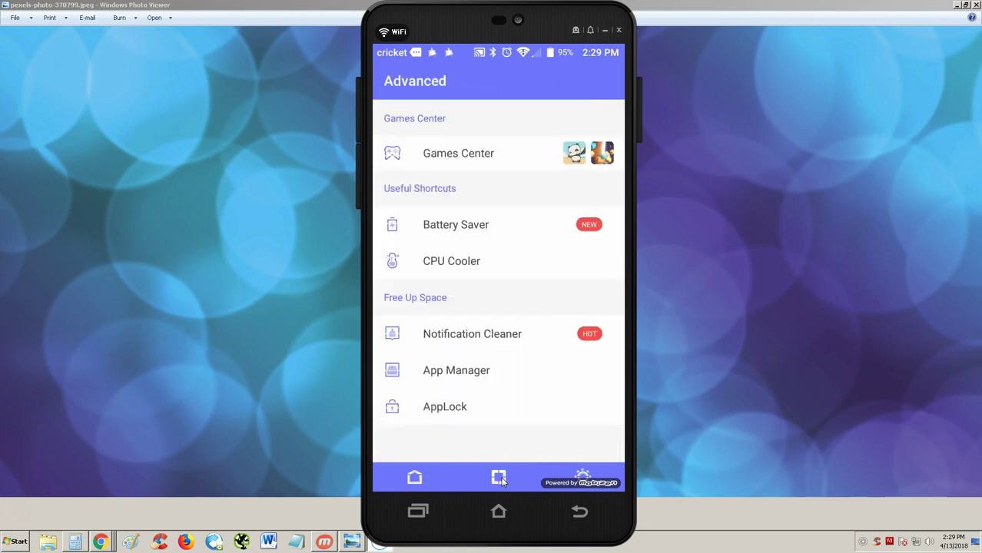
Step: Open AppLock from the Advanced page so it asks for the unlock pattern
click(503, 408)
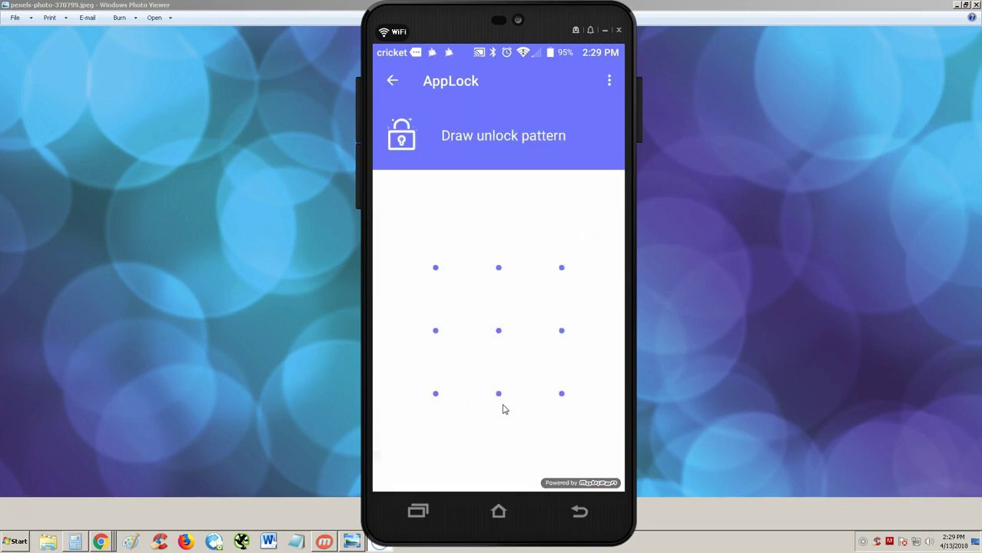